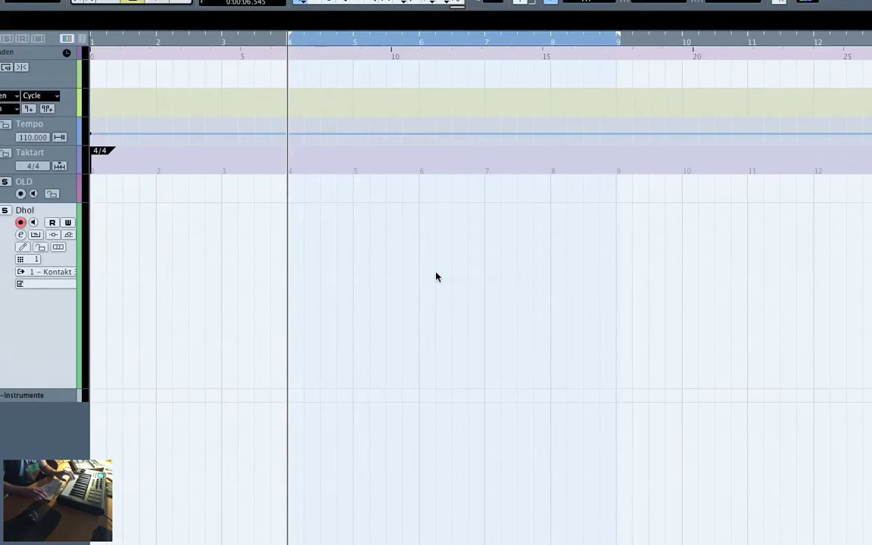
Record a sparse low drum pattern on the Dhol track from bar 4 up to bar 9 and play it back in cycle mode
key(KP_Multiply)
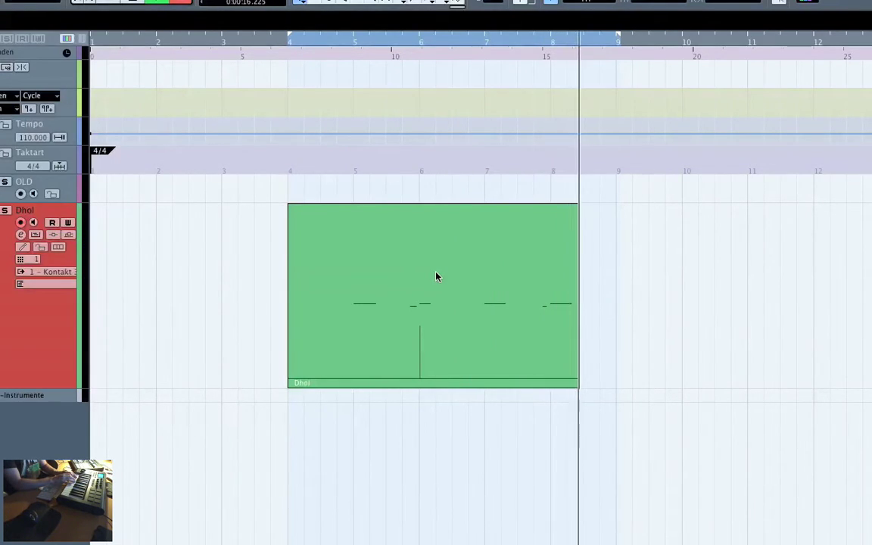
key(space)
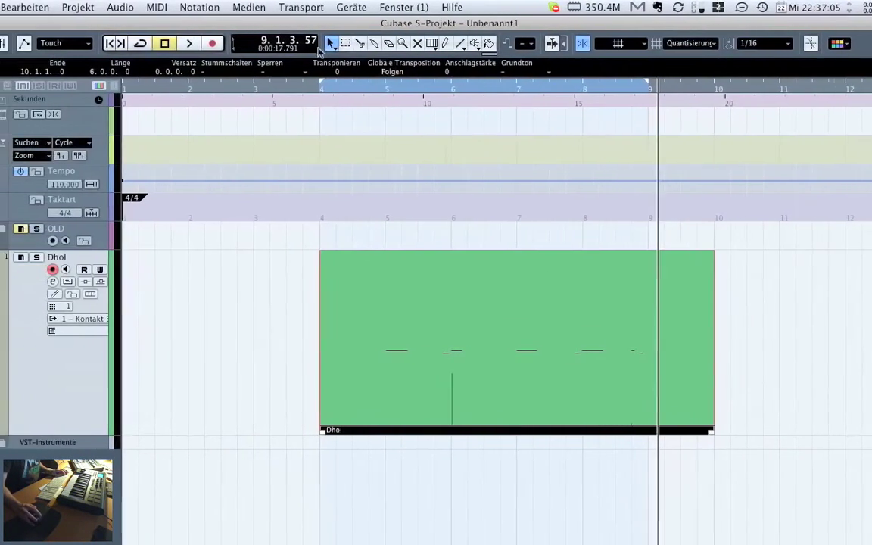
click(241, 44)
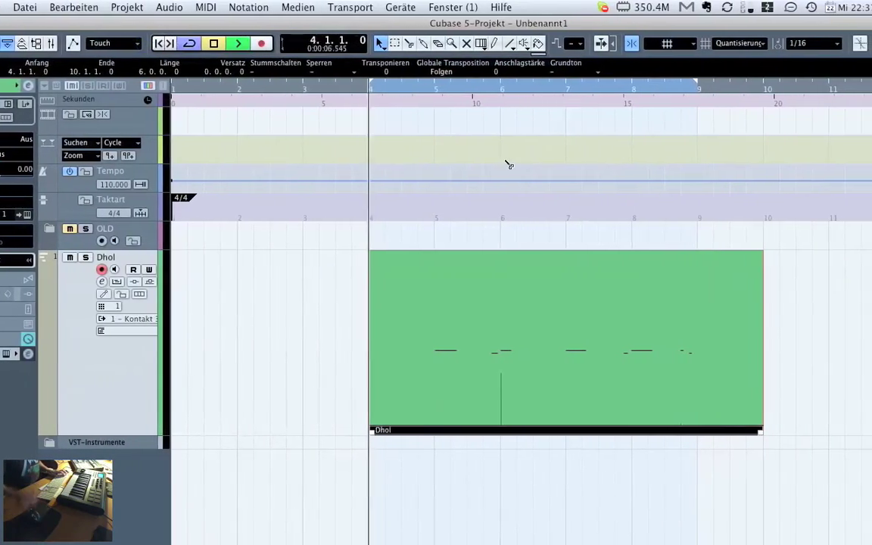
Split the recorded Dhol part at bar 5 and delete its empty first bar
key(space)
alt+click(429, 280)
click(365, 298)
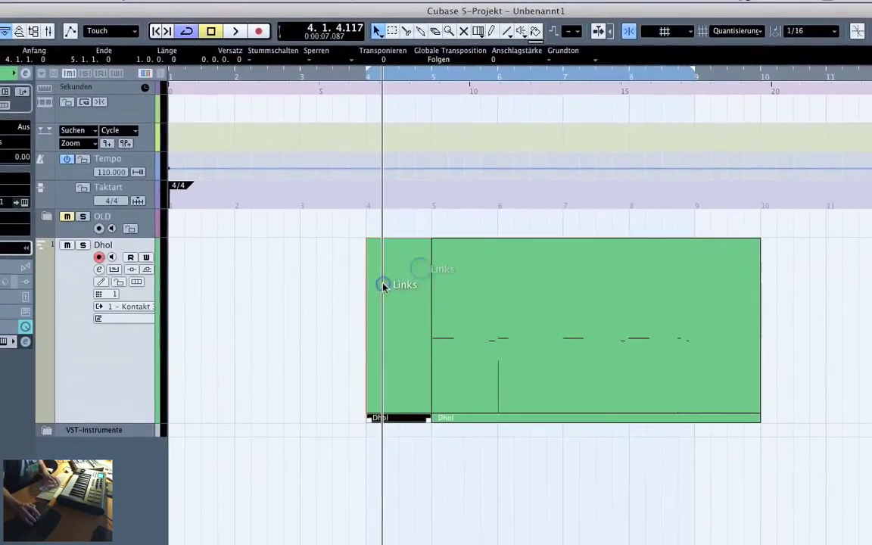
key(Delete)
Open the remaining Dhol part in the Key Editor and quantize all its notes to 1/16
double_click(535, 280)
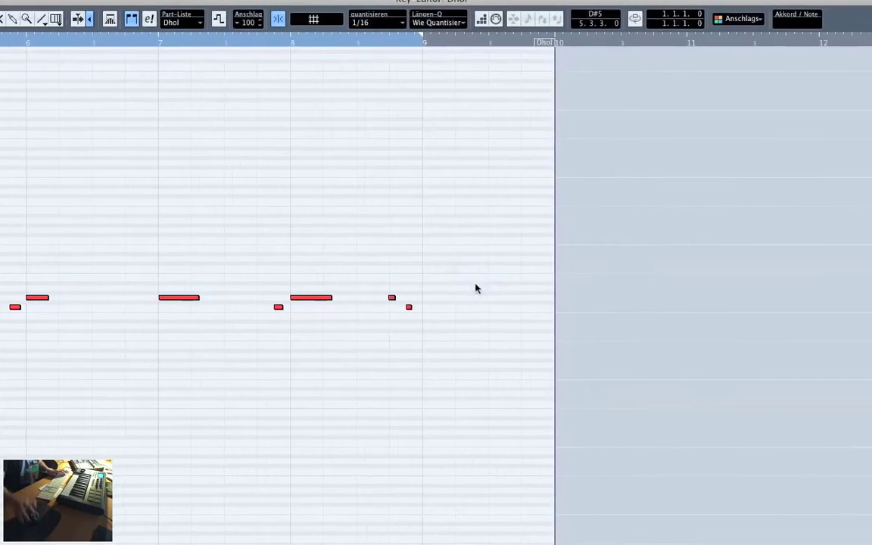
scroll(487, 267, left, 5)
click(325, 178)
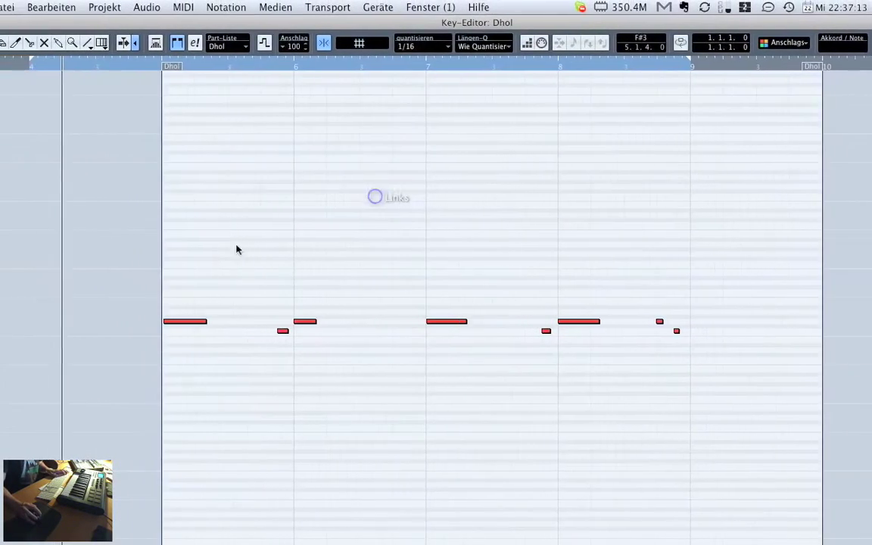
drag(121, 229, 224, 292)
drag(285, 290, 718, 343)
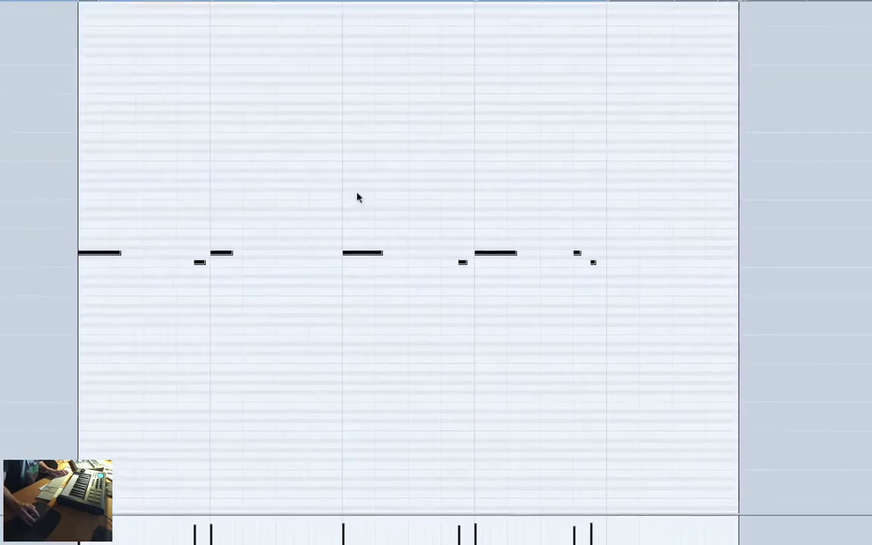
click(322, 169)
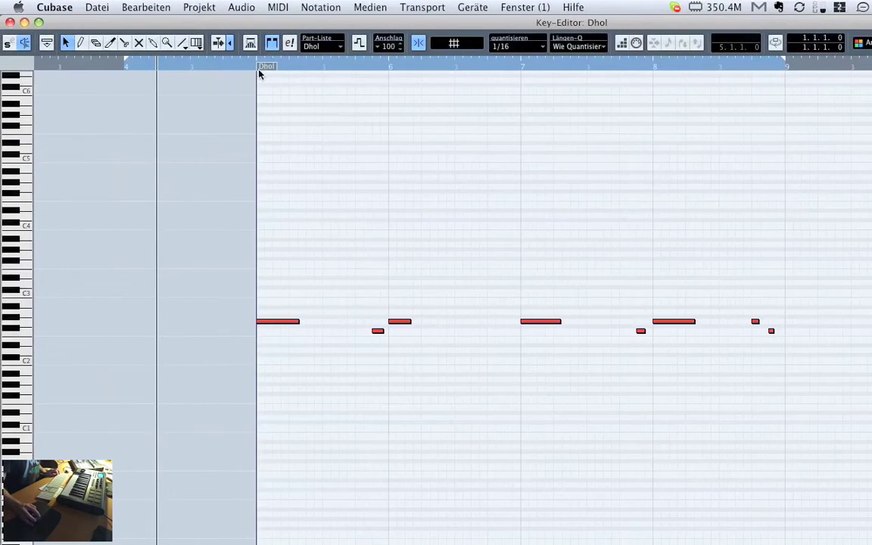
Enlarge the velocity lane and redraw the velocities of the low notes slightly lower and more varied
key(space)
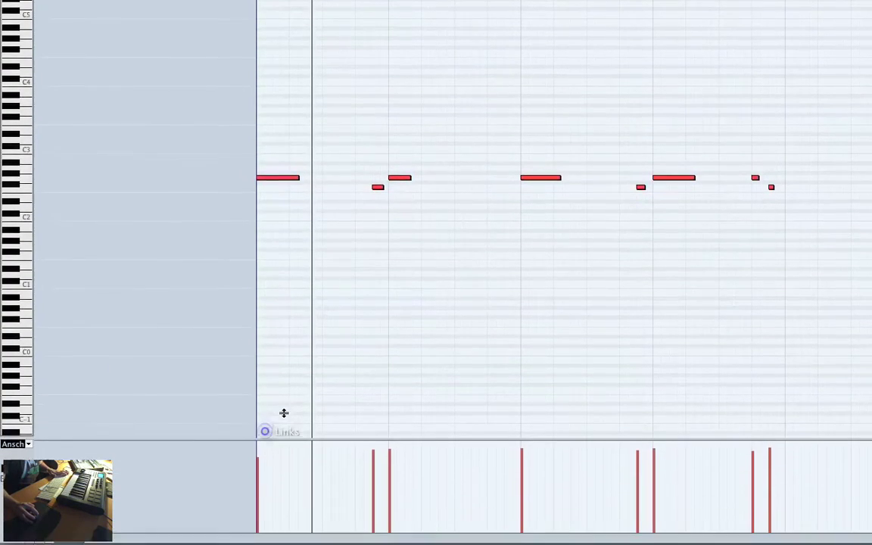
drag(284, 544, 290, 505)
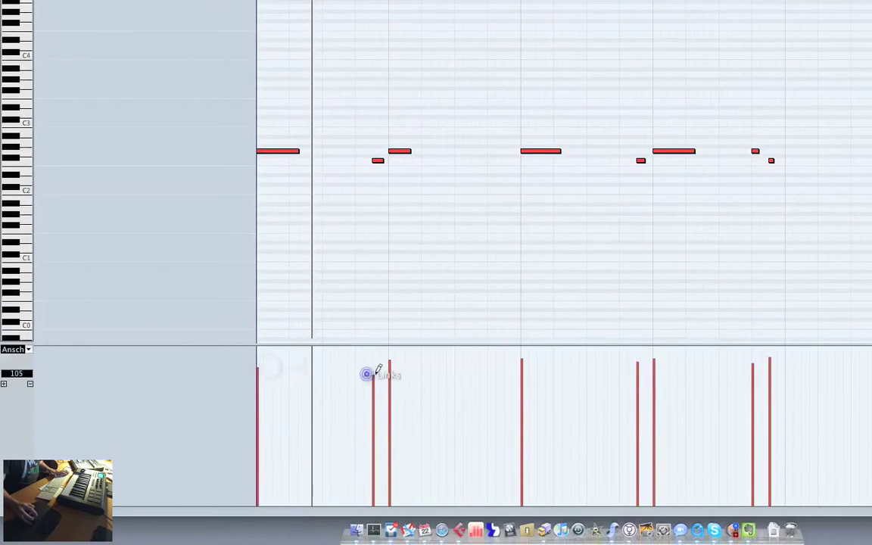
drag(372, 362, 593, 370)
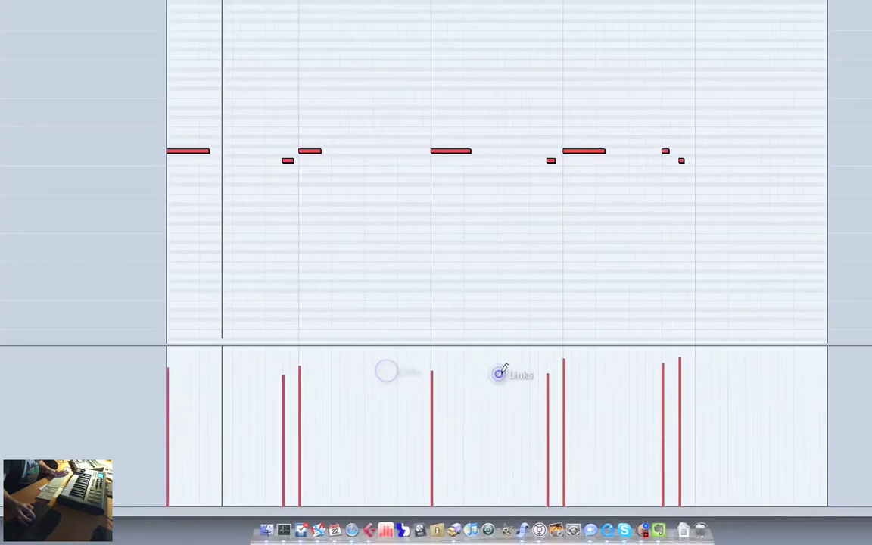
drag(514, 362, 670, 373)
click(660, 462)
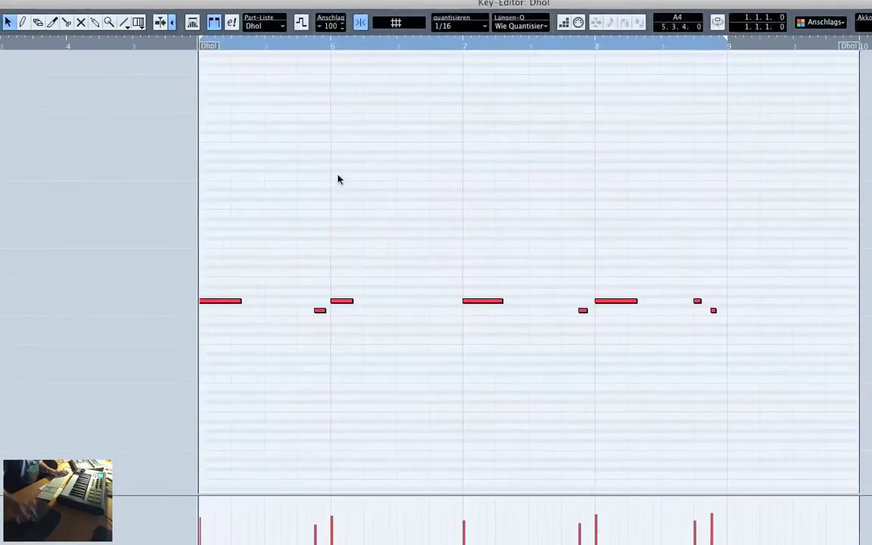
Overdub a layer of short B2 and A2 hits over bars 5 to 8 and quantize them to 1/16
key(space)
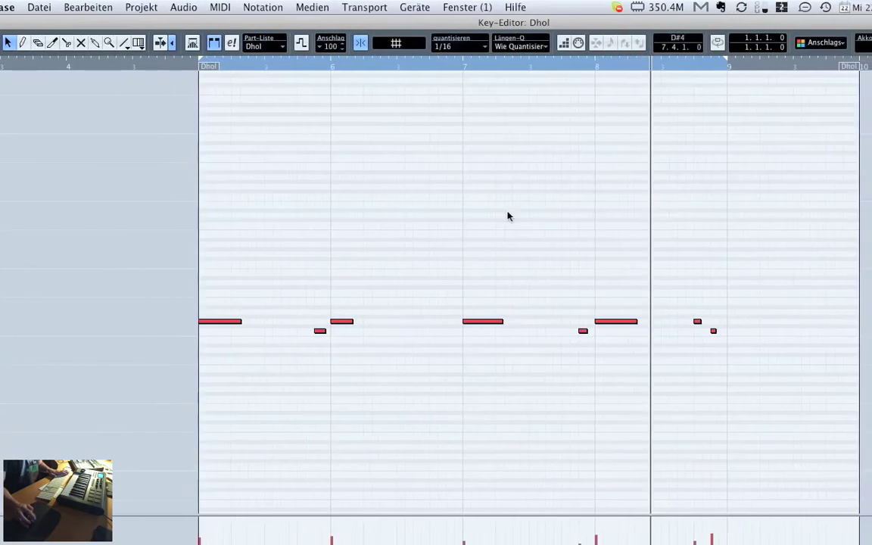
click(377, 208)
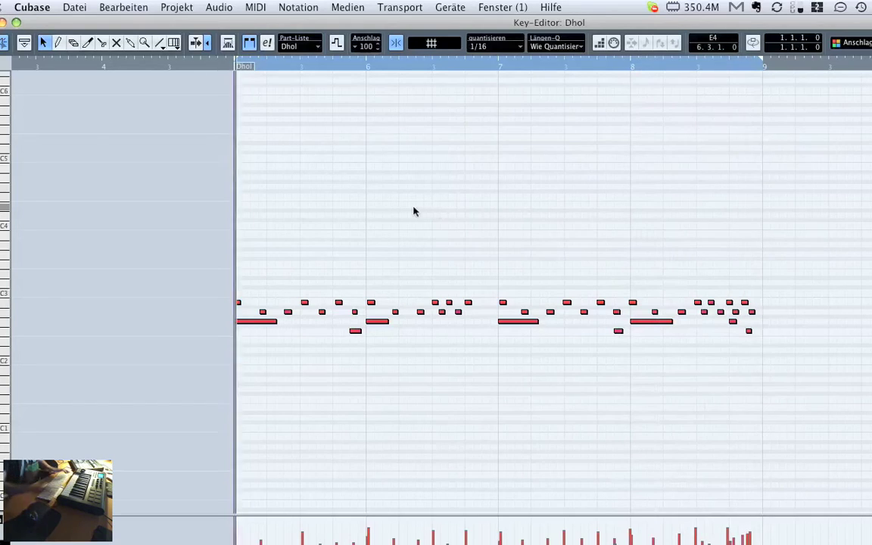
drag(392, 261, 96, 312)
key(q)
click(242, 216)
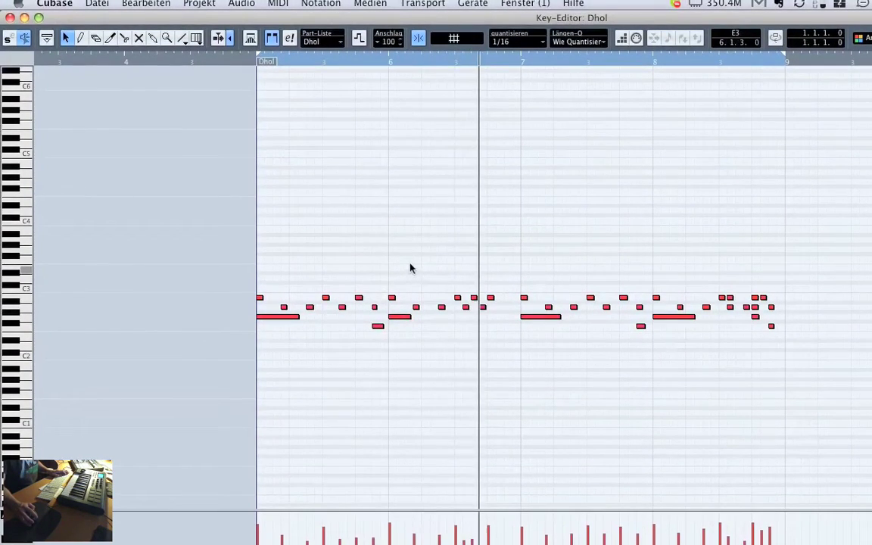
Even out the velocities of the short fill notes around position 6.3 and play the pattern again from bar 5
key(space)
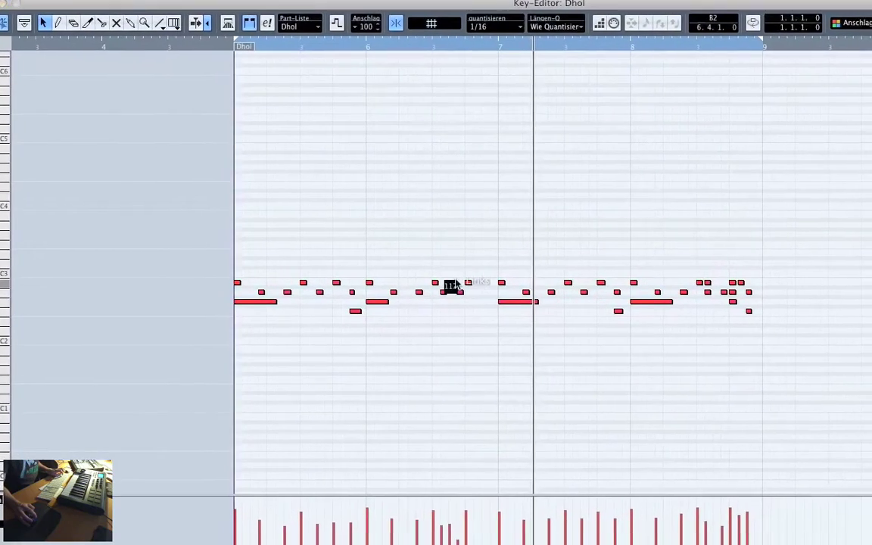
drag(447, 290, 453, 302)
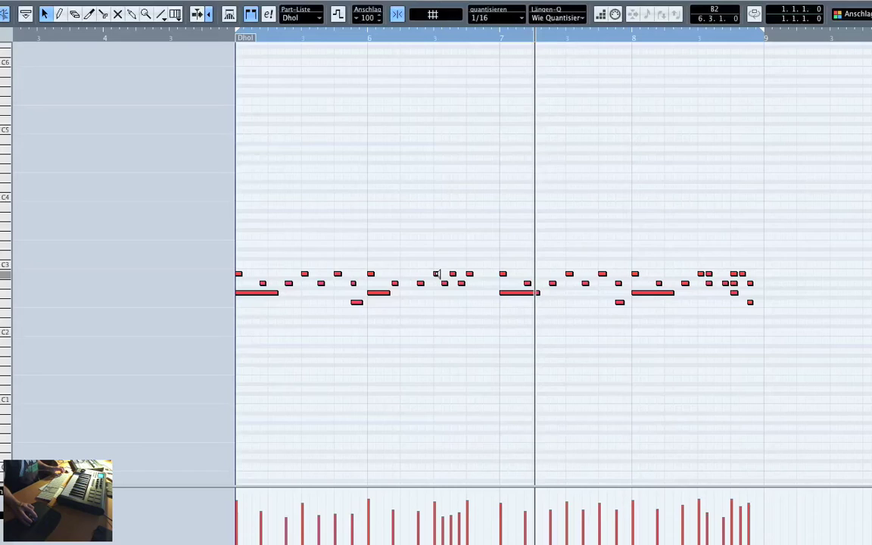
click(436, 273)
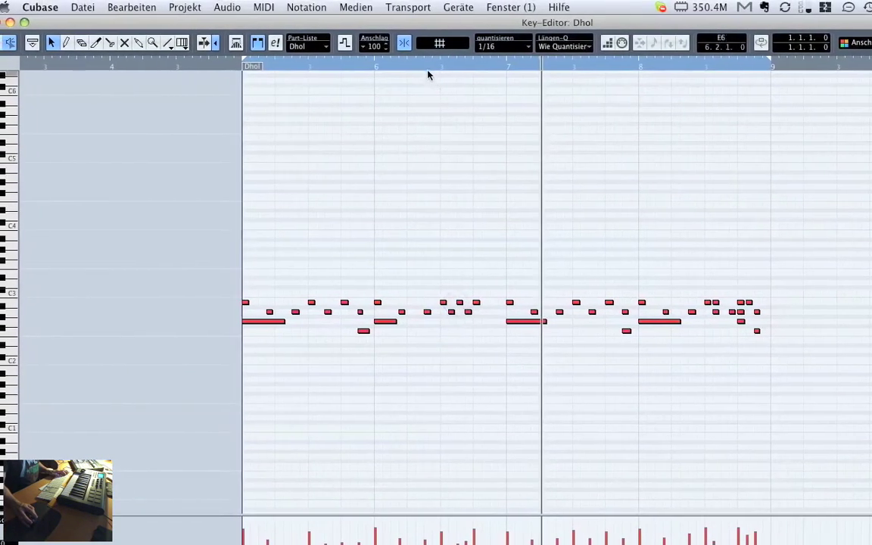
click(345, 38)
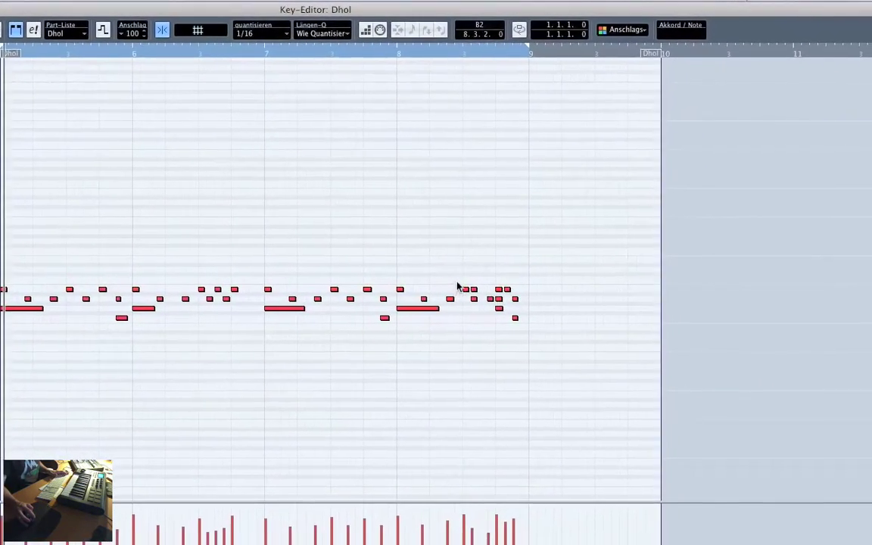
Move the misplaced B2 notes in the second half of bar 8 to later grid positions between the A2 hits
click(520, 299)
drag(463, 281, 492, 300)
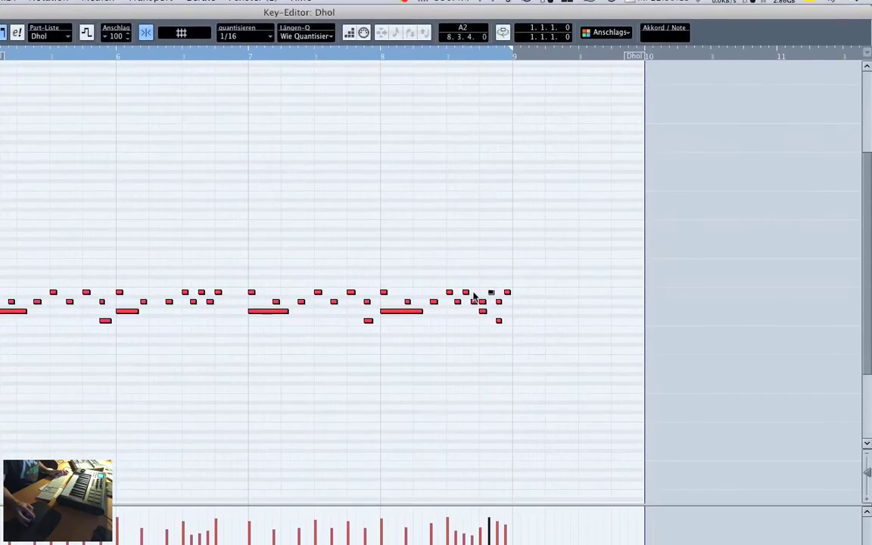
click(474, 312)
click(481, 311)
click(483, 288)
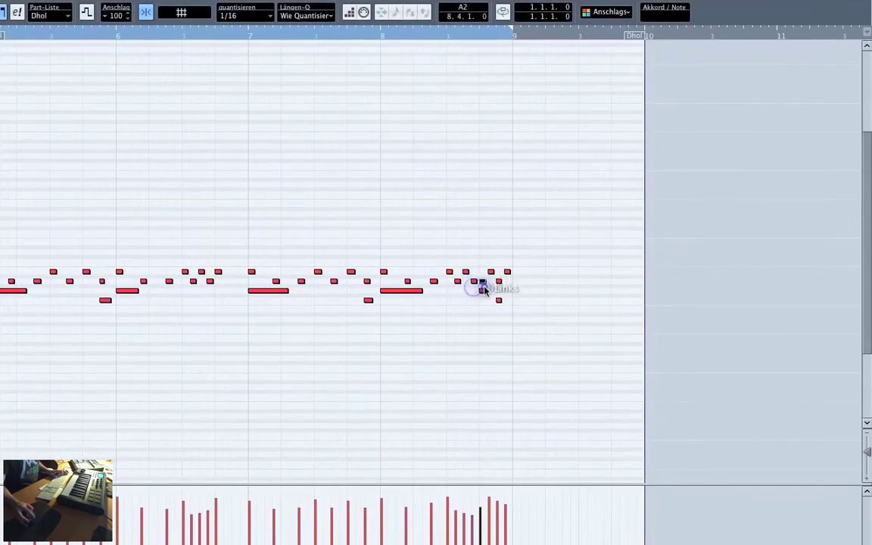
click(546, 232)
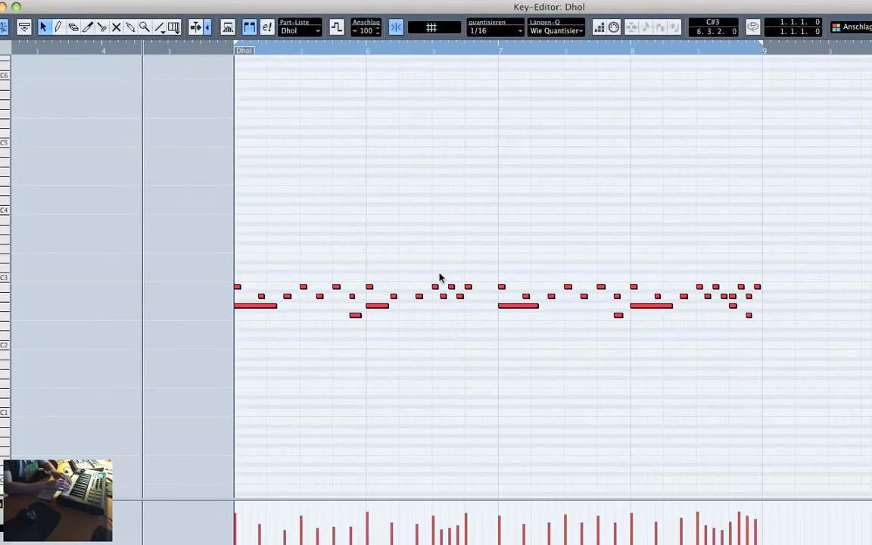
Overdub another layer of short hits above C4 over bars 5 to 8, quantized to 1/16, and play the result back
key(space)
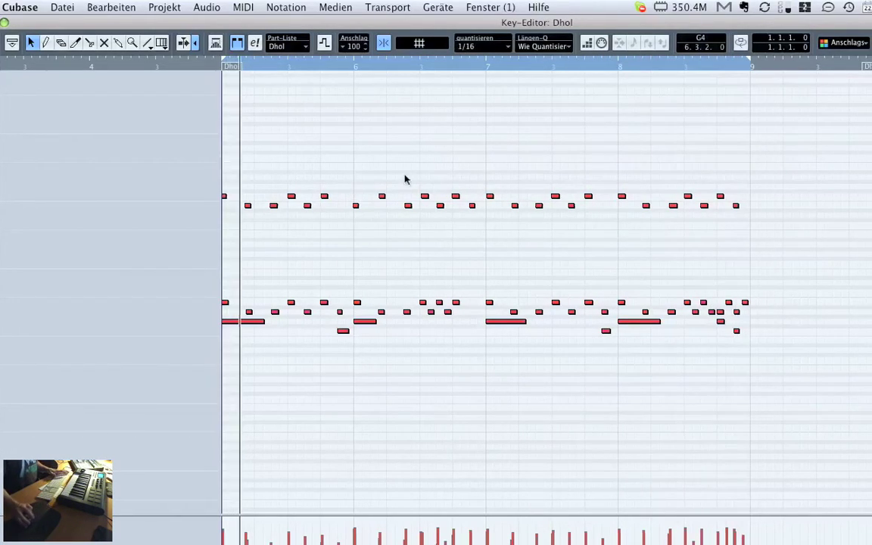
drag(733, 150, 121, 260)
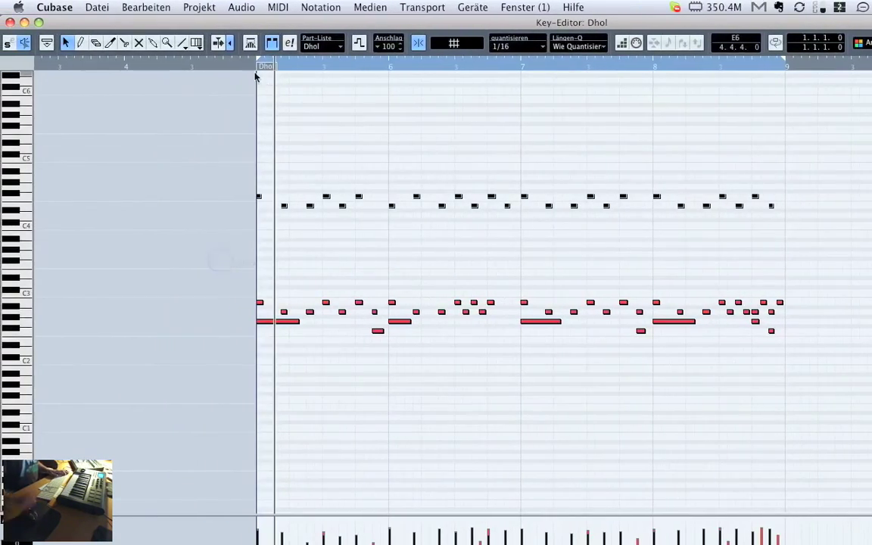
key(space)
key(space)
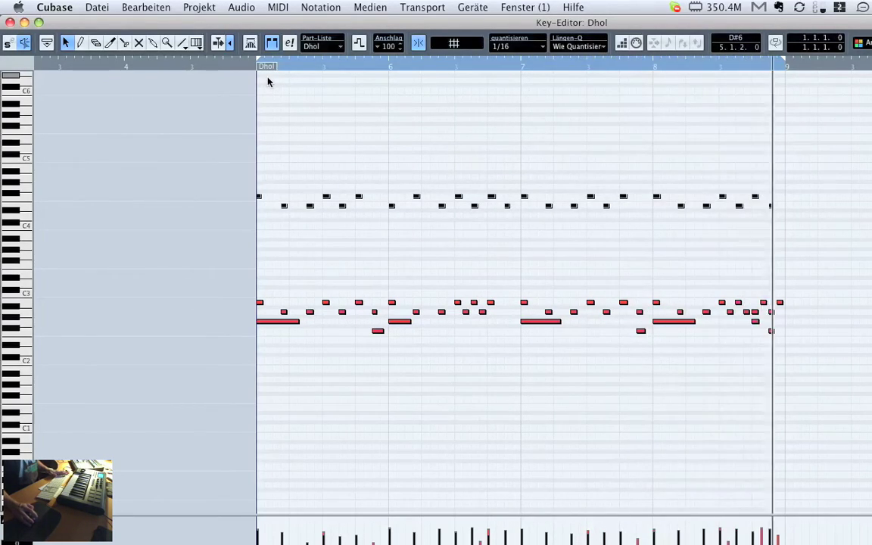
click(309, 159)
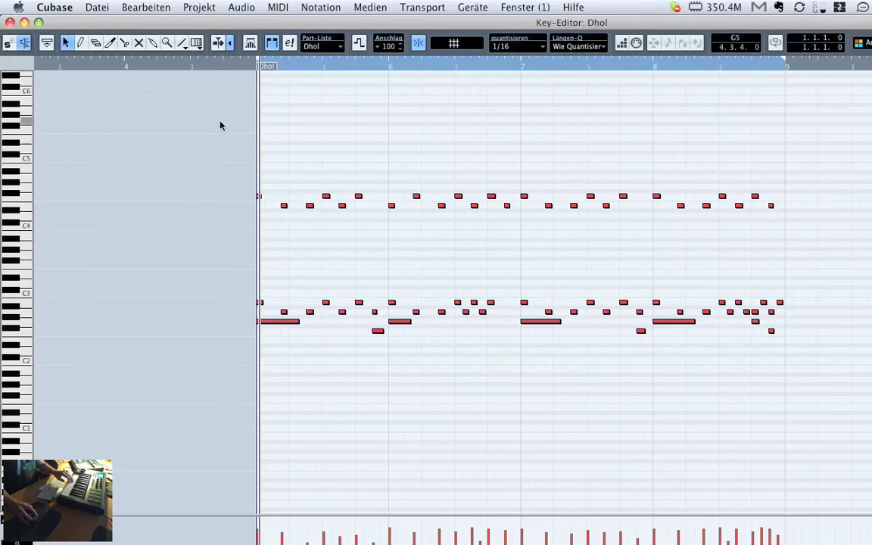
Try a quantized overdub of short B3 and A3 hits over bars 5 to 8 and delete that take
click(192, 67)
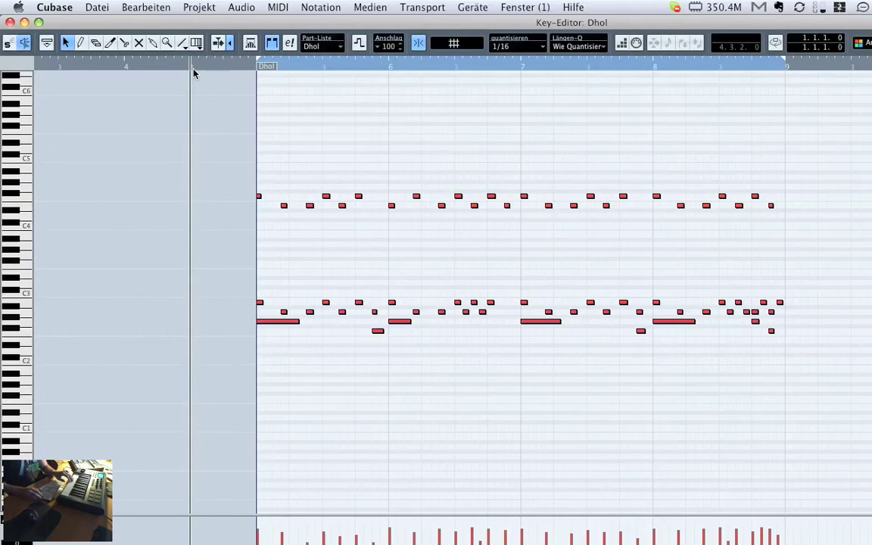
key(space)
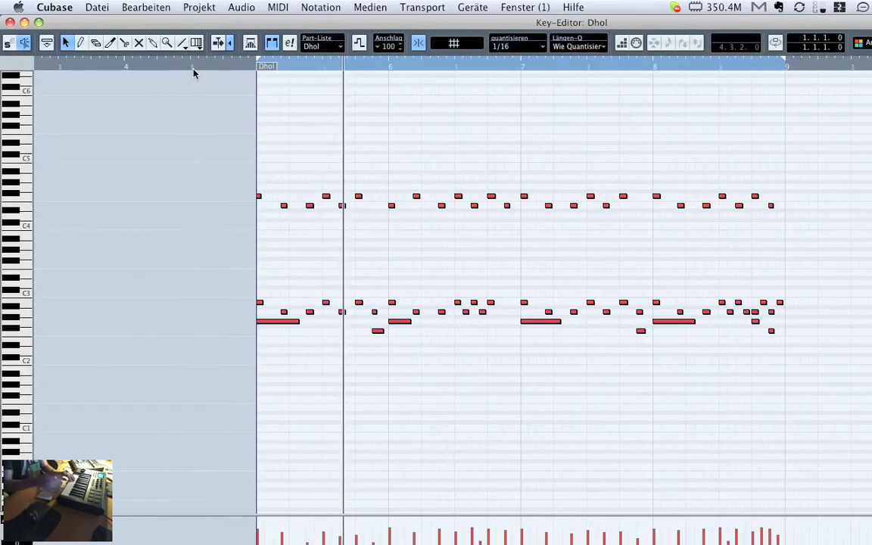
key(KP_Subtract)
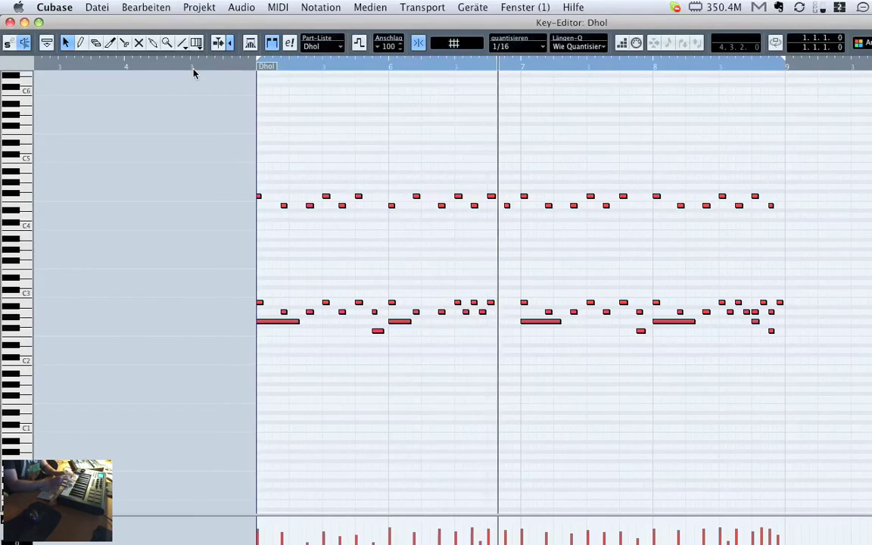
key(space)
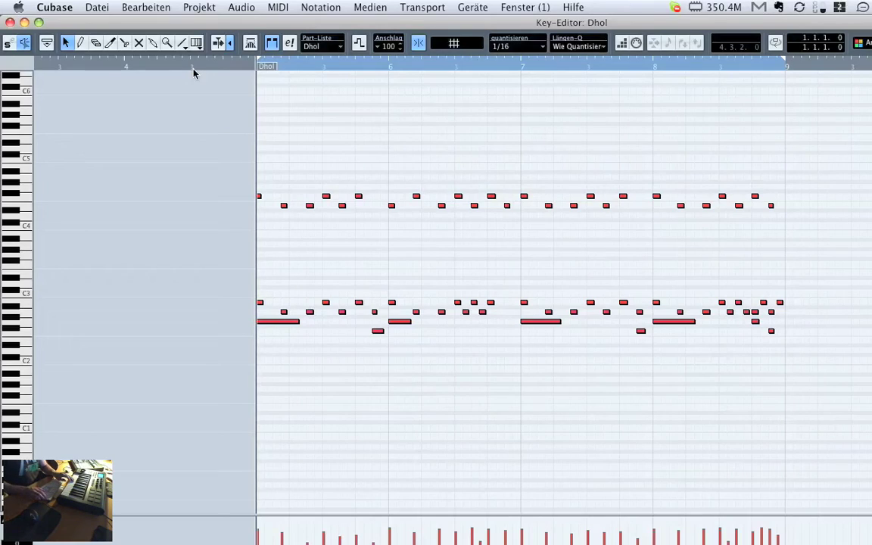
click(117, 67)
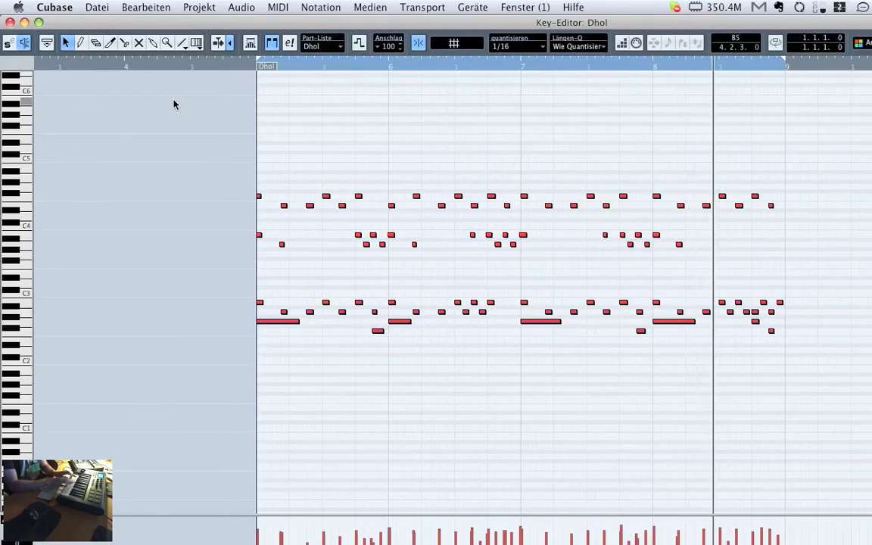
drag(776, 217, 161, 260)
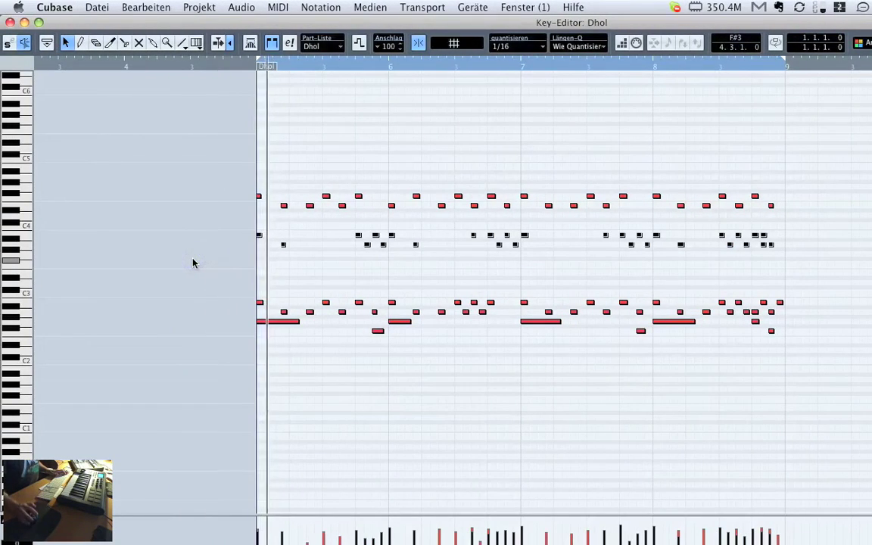
drag(200, 227, 555, 259)
key(Delete)
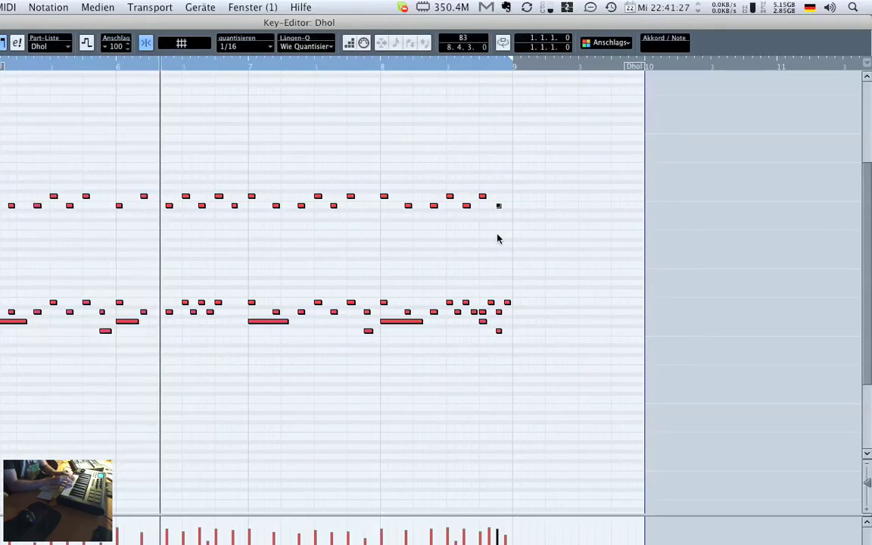
Overdub a denser layer of B3 and A3 hits over bars 5 to 8 and quantize it to 1/16
key(space)
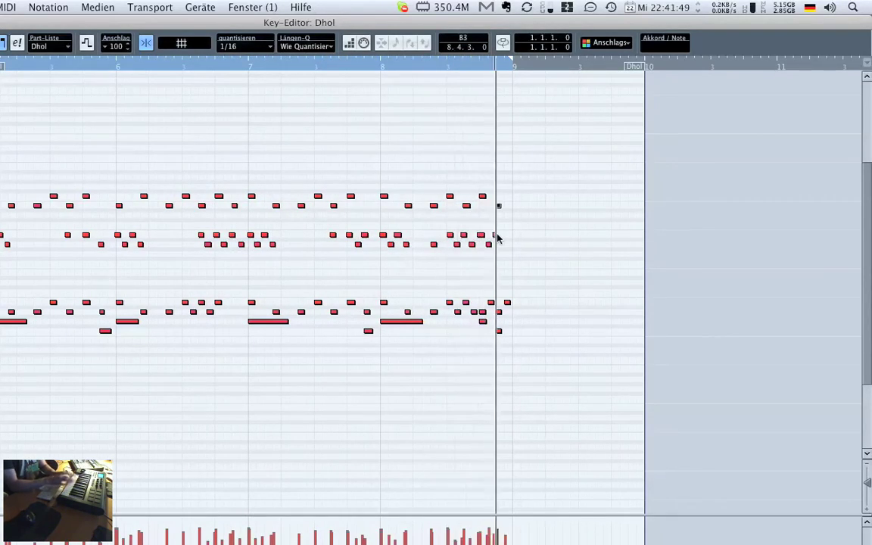
drag(548, 213, 7, 297)
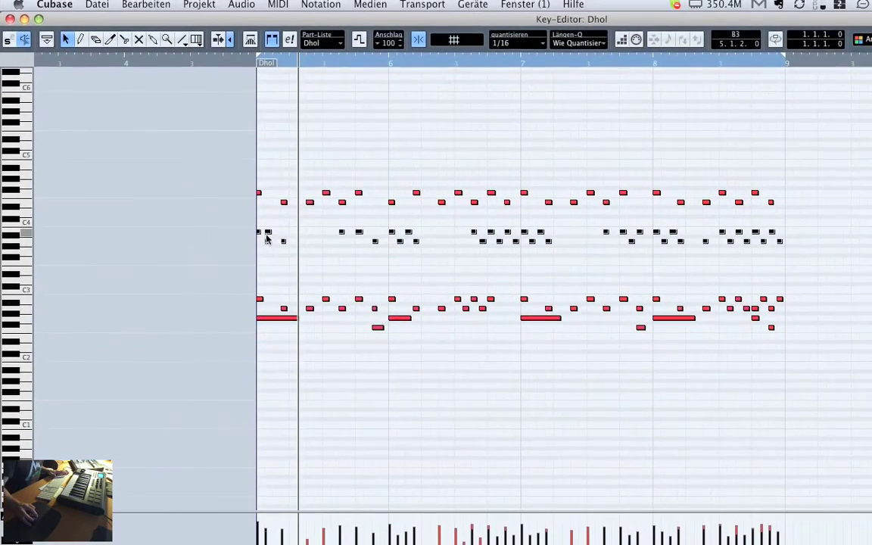
Move the second B3 hit at the start of bar 5 one sixteenth later, between the A3 hits, and play the loop back
click(273, 222)
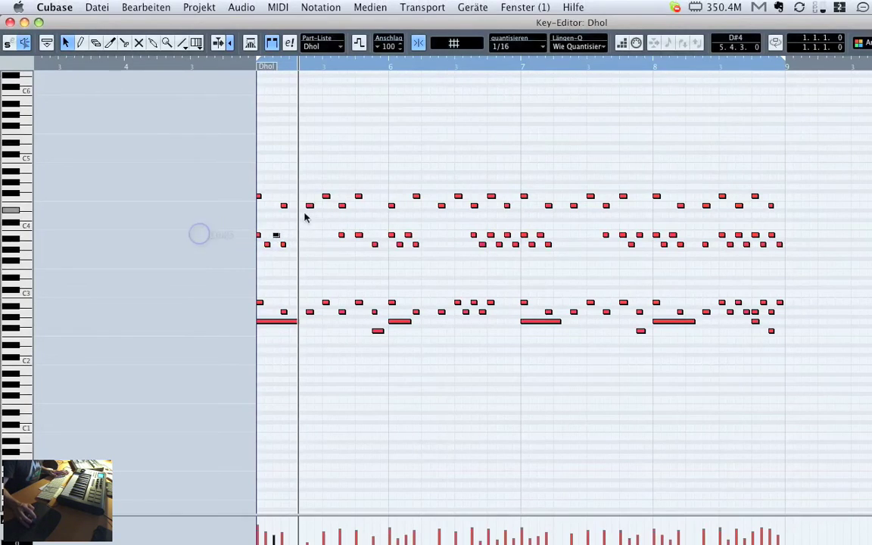
click(204, 69)
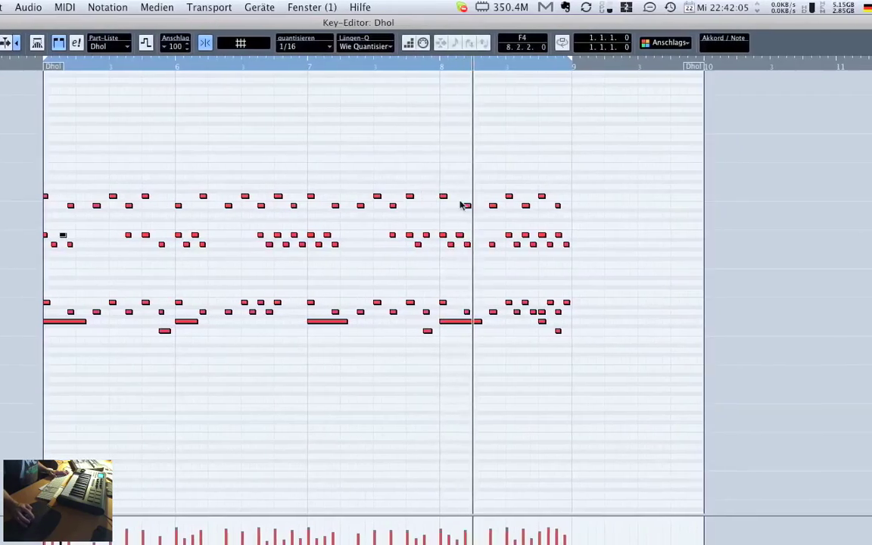
key(space)
Accent the downbeats of bars 5, 6 and 7 by raising the velocity of all notes stacked there
mouse_move(421, 168)
mouse_down()
mouse_move(432, 293)
mouse_move(407, 302)
mouse_up()
click(429, 291)
drag(24, 144, 27, 222)
drag(252, 223, 148, 350)
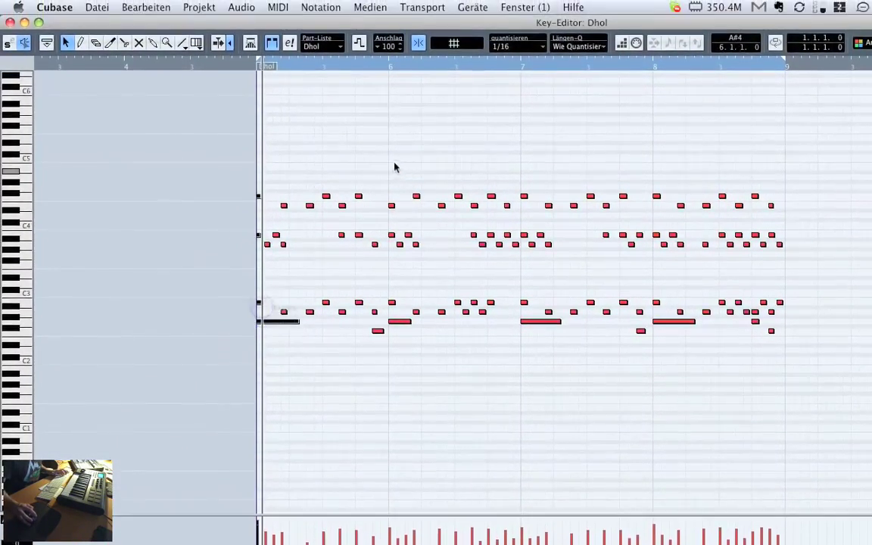
drag(393, 134, 386, 294)
drag(523, 157, 523, 218)
drag(462, 241, 469, 323)
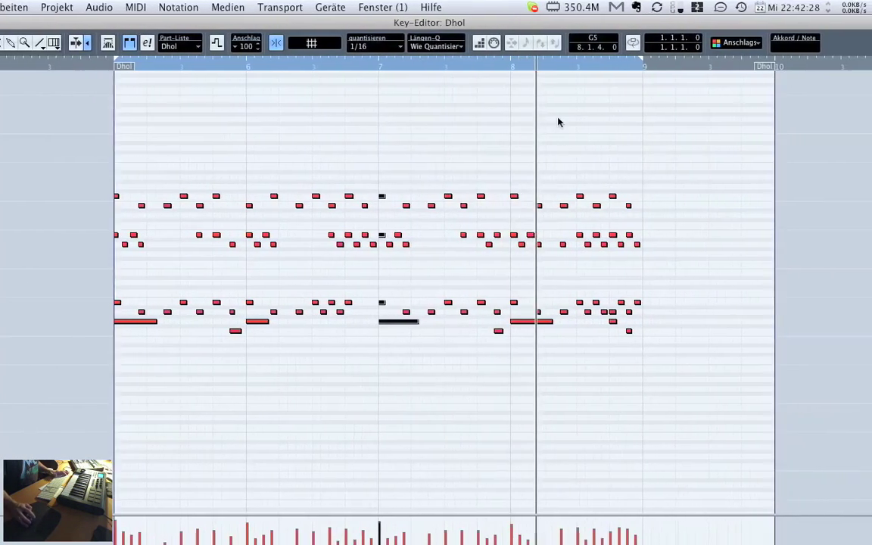
Raise the velocity of the stacked notes on beat 4 of bars 6 and 8
drag(367, 168, 324, 300)
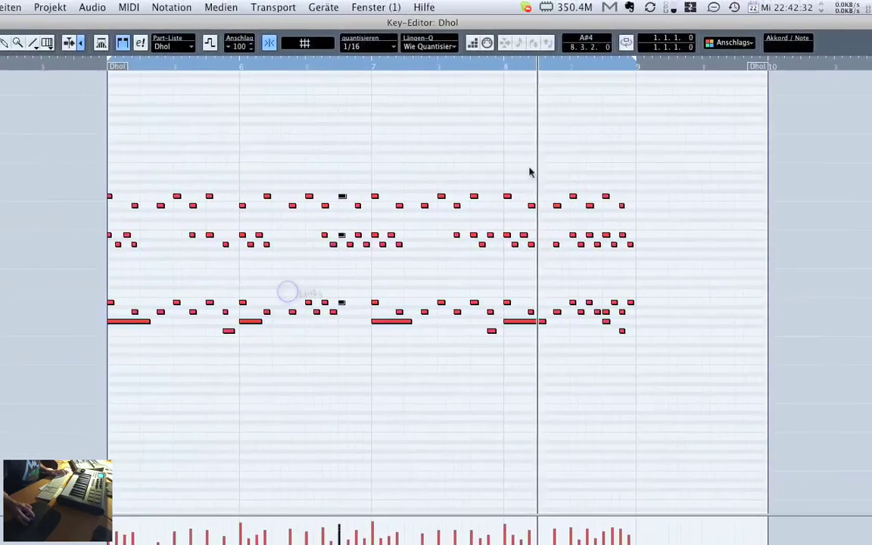
drag(533, 171, 544, 315)
drag(498, 167, 499, 321)
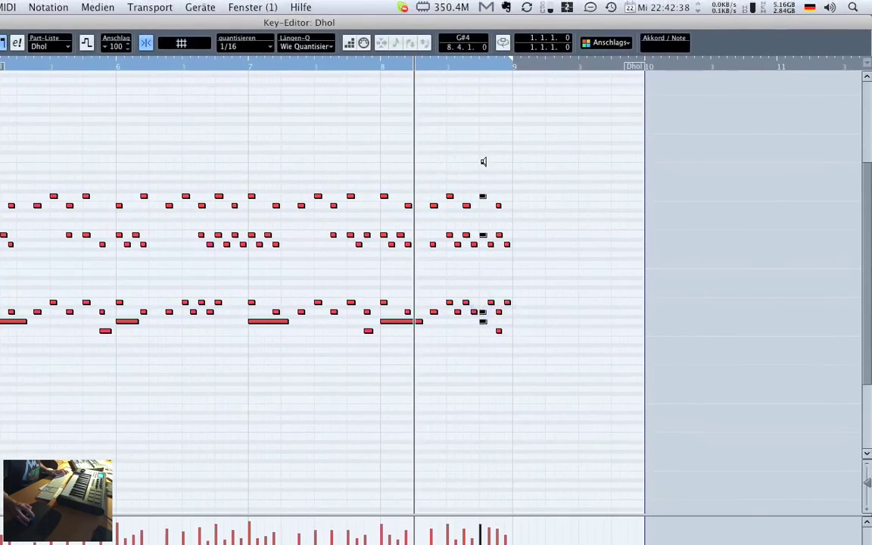
Raise the velocities of the closing hits in the last beat of bar 8, working through progressively smaller groups
drag(481, 138, 503, 319)
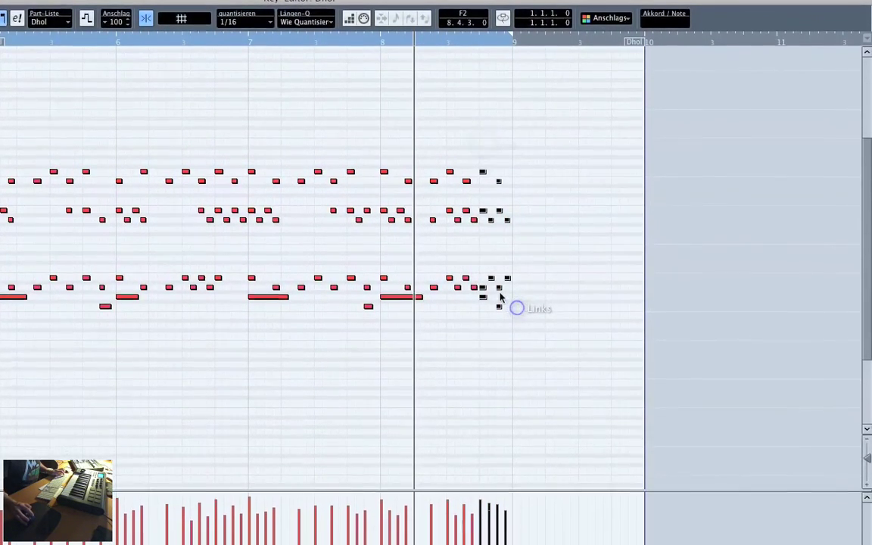
drag(532, 125, 498, 318)
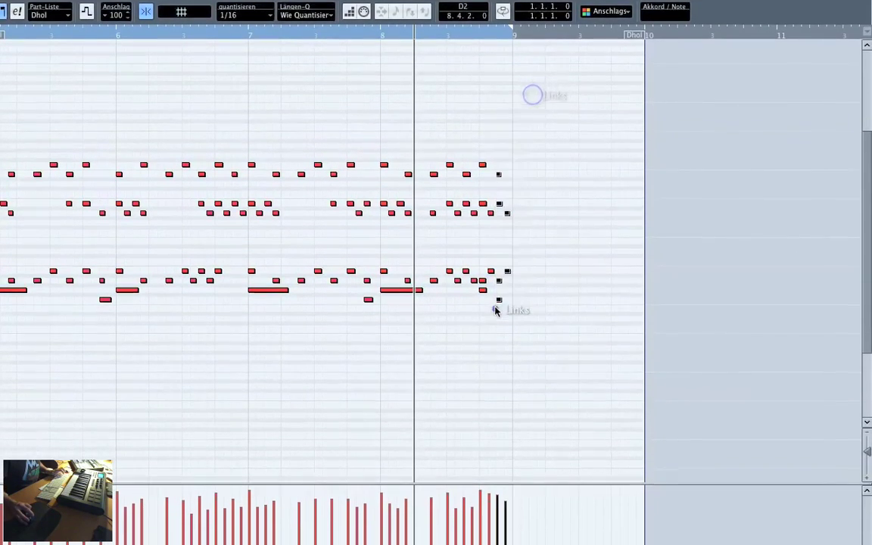
click(497, 317)
drag(518, 162, 507, 271)
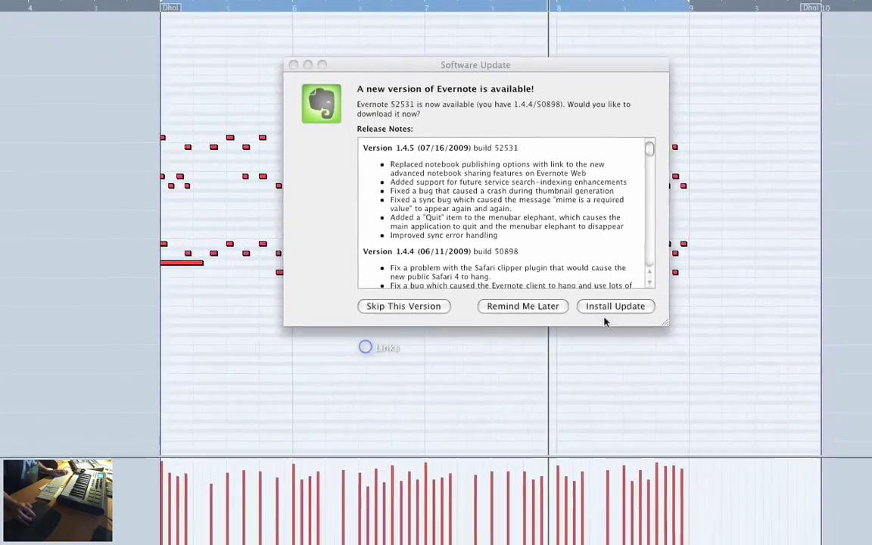
Dismiss the Evernote update dialog and select all B3 and A3 hits across bars 5 to 8
click(606, 308)
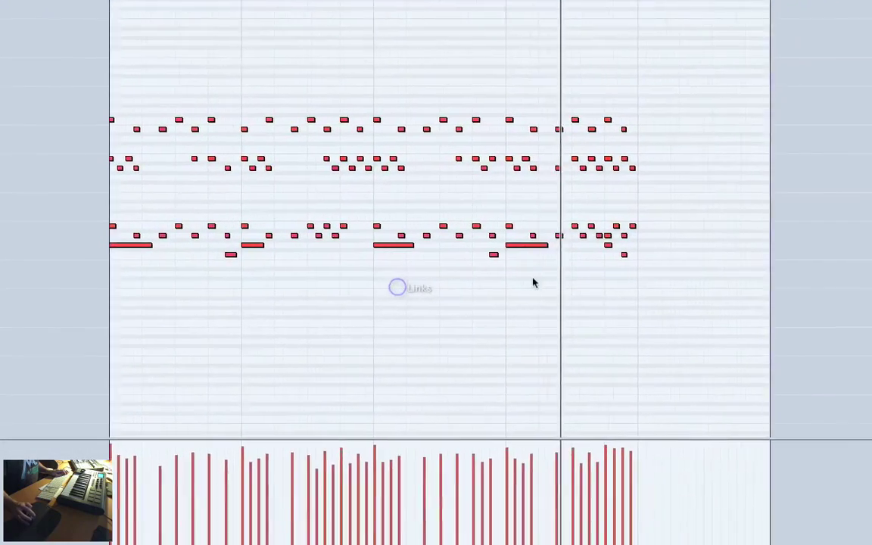
drag(596, 152, 365, 167)
drag(413, 246, 181, 257)
drag(258, 234, 257, 228)
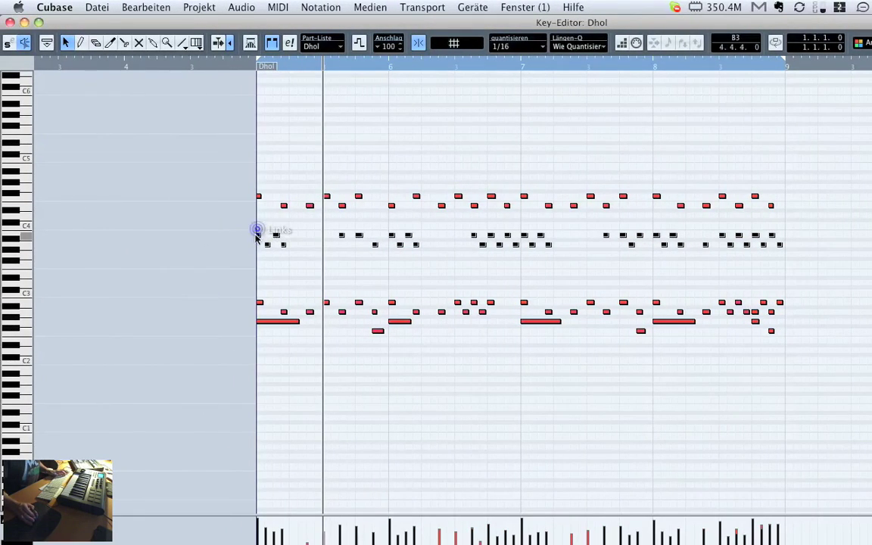
Audition Dhol sounds at pitches above C4 on the editor's piano keyboard
scroll(367, 188, up, 3)
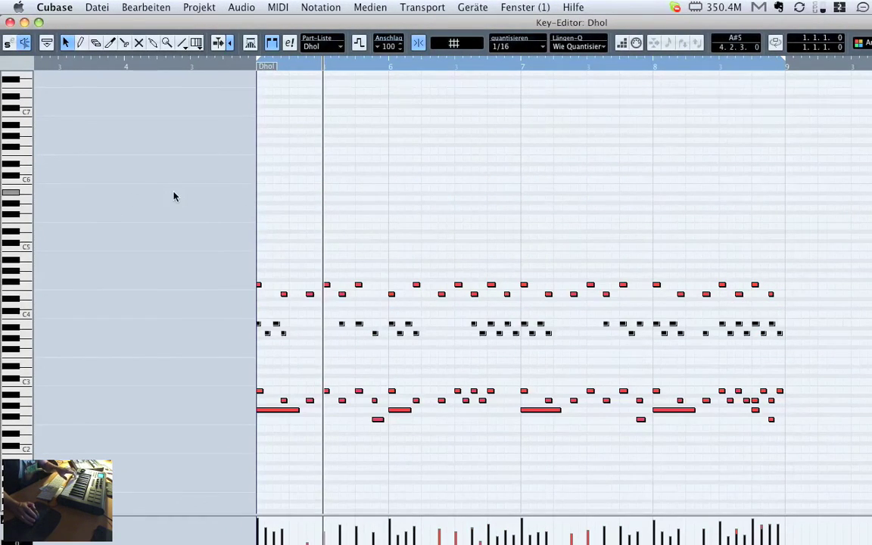
click(18, 226)
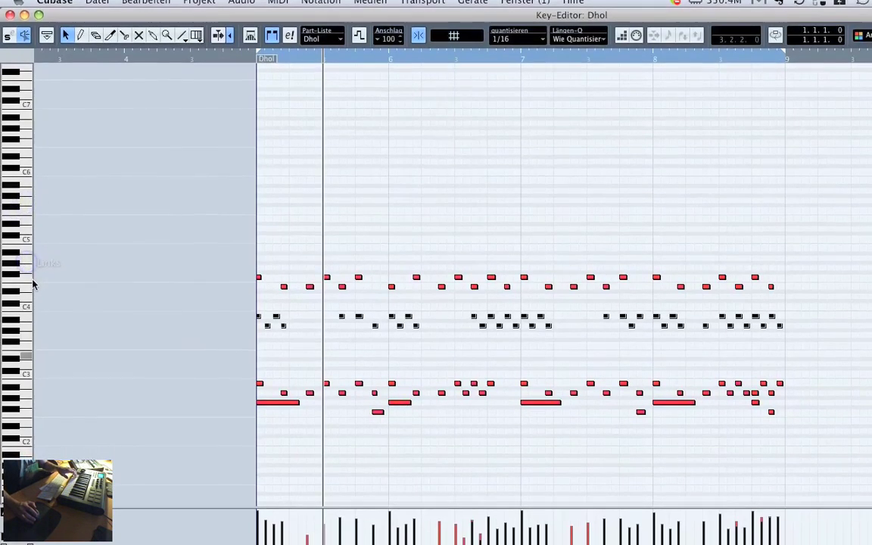